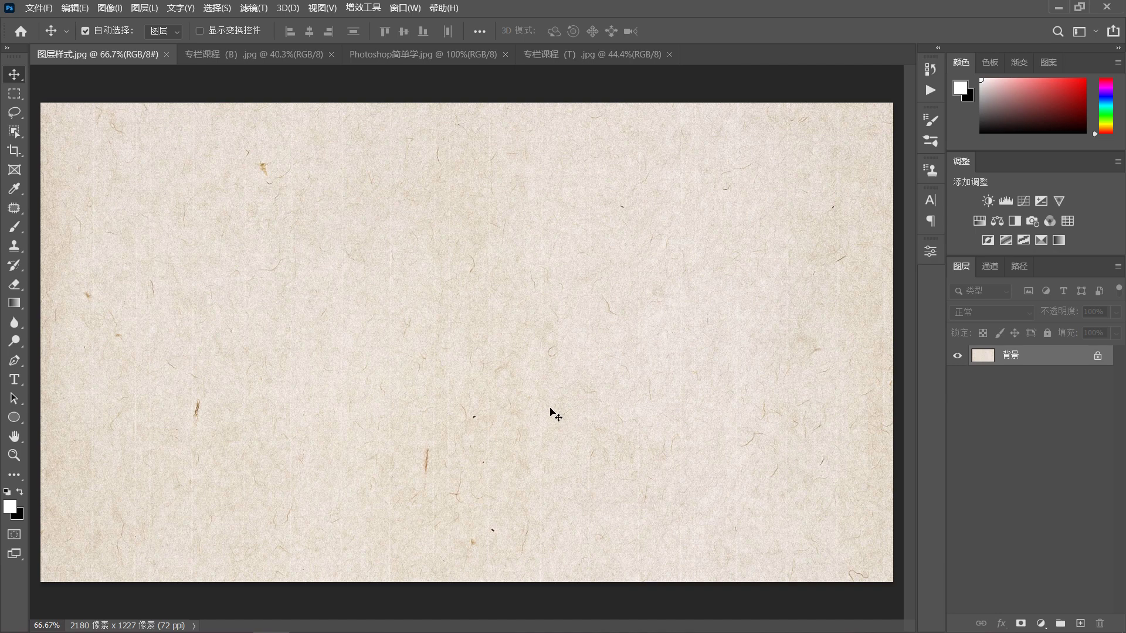
# Add the red text 'PS教学' as a new type layer on the paper's left side.
pyautogui.click(14, 381)
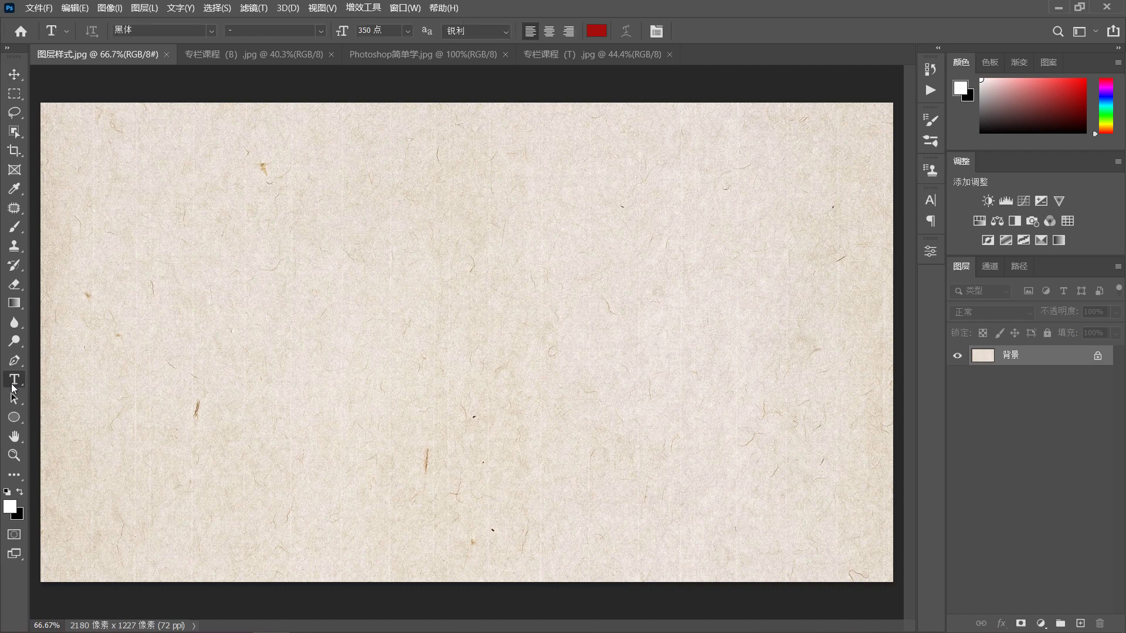
pyautogui.click(213, 319)
pyautogui.write('PS')
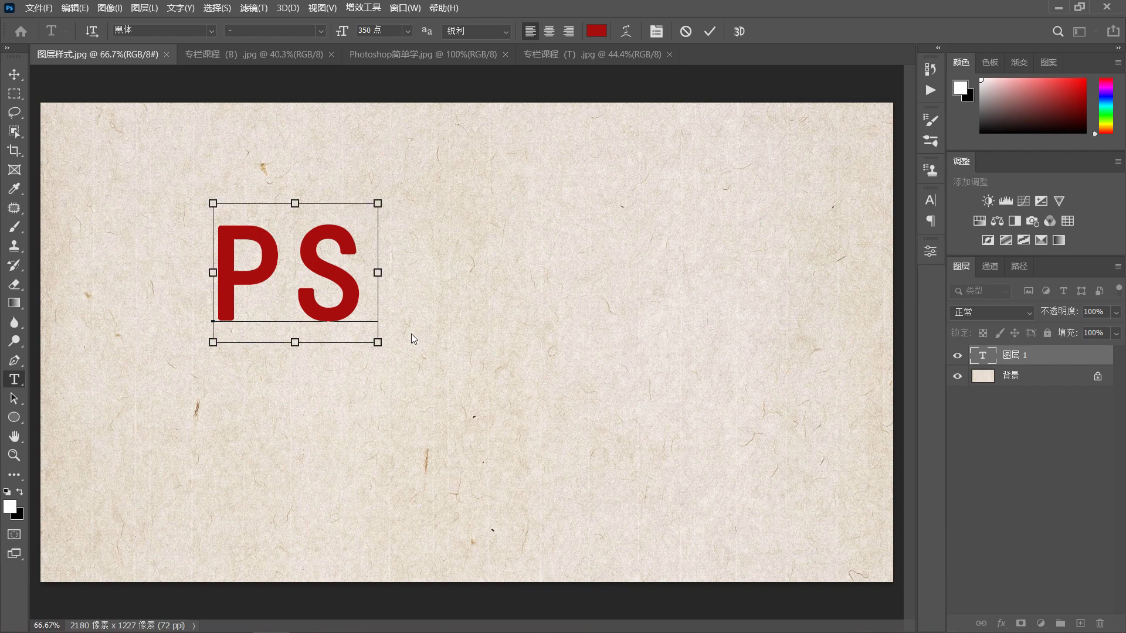
pyautogui.hotkey('ctrl', 'shift')
pyautogui.write("jiao'x")
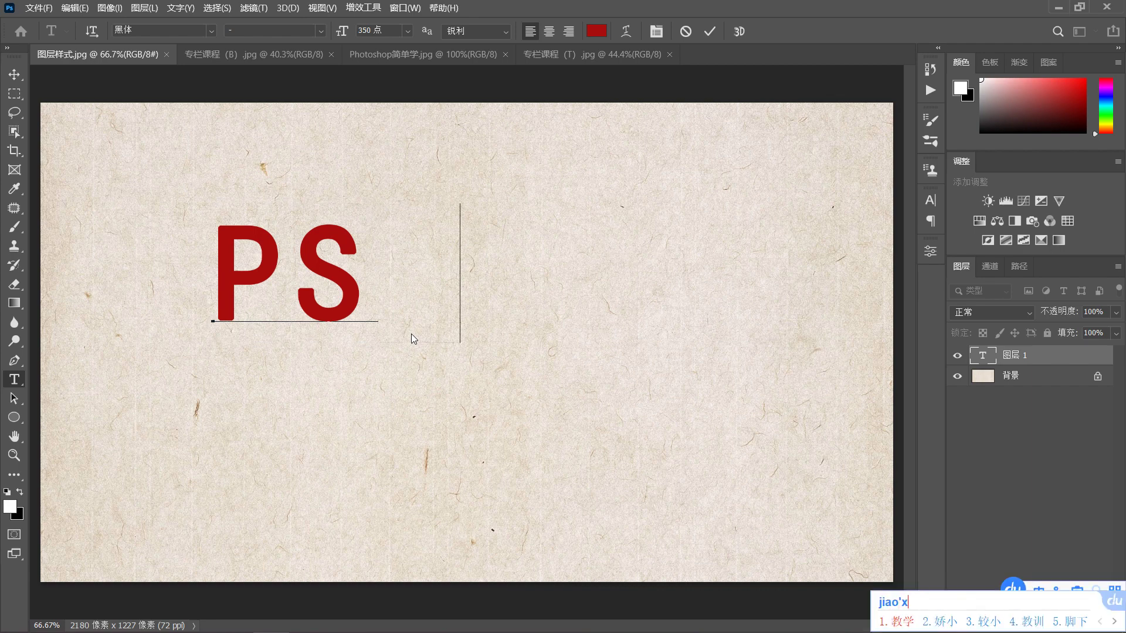
pyautogui.write('教学')
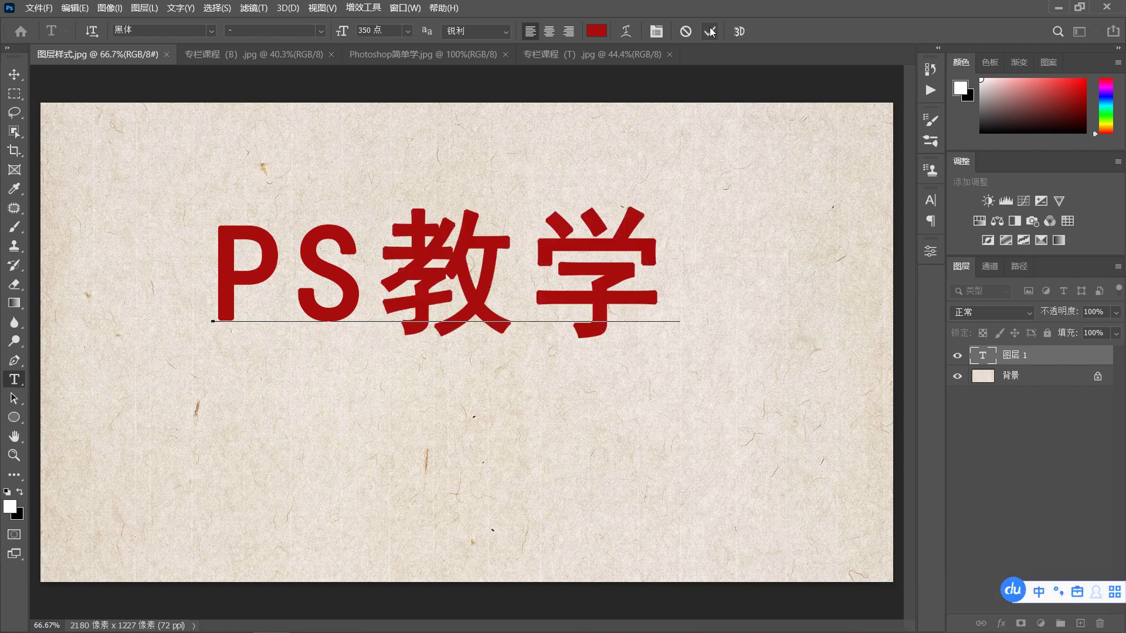
pyautogui.click(710, 32)
pyautogui.press('v')
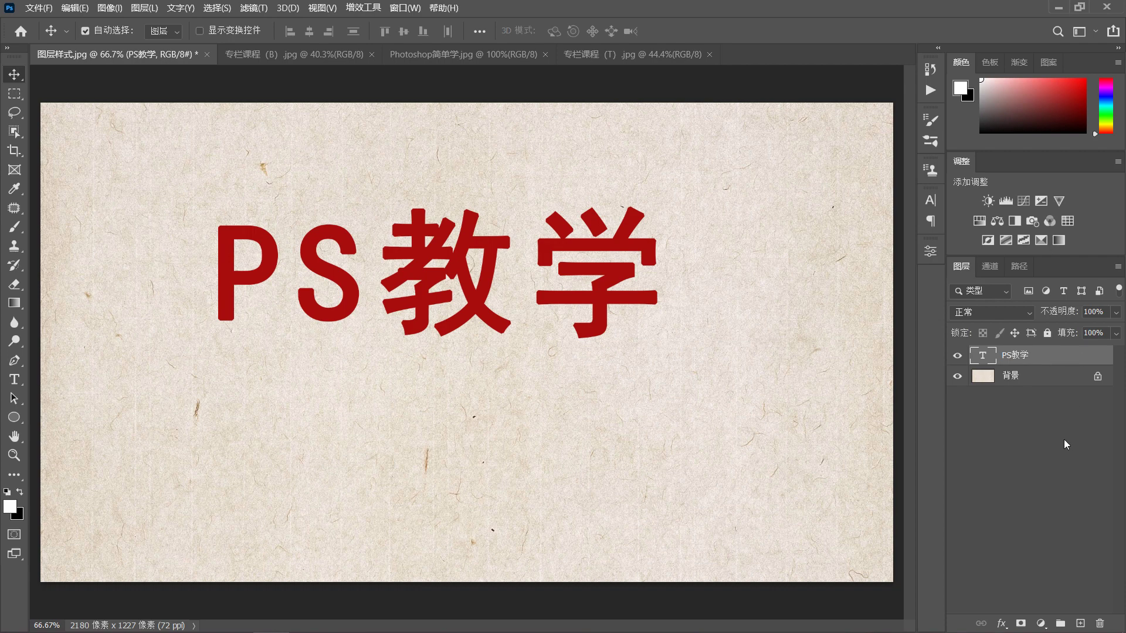
# Give the PS教学 layer a black (000000) 13 px outside Stroke layer style.
pyautogui.doubleClick(1075, 359)
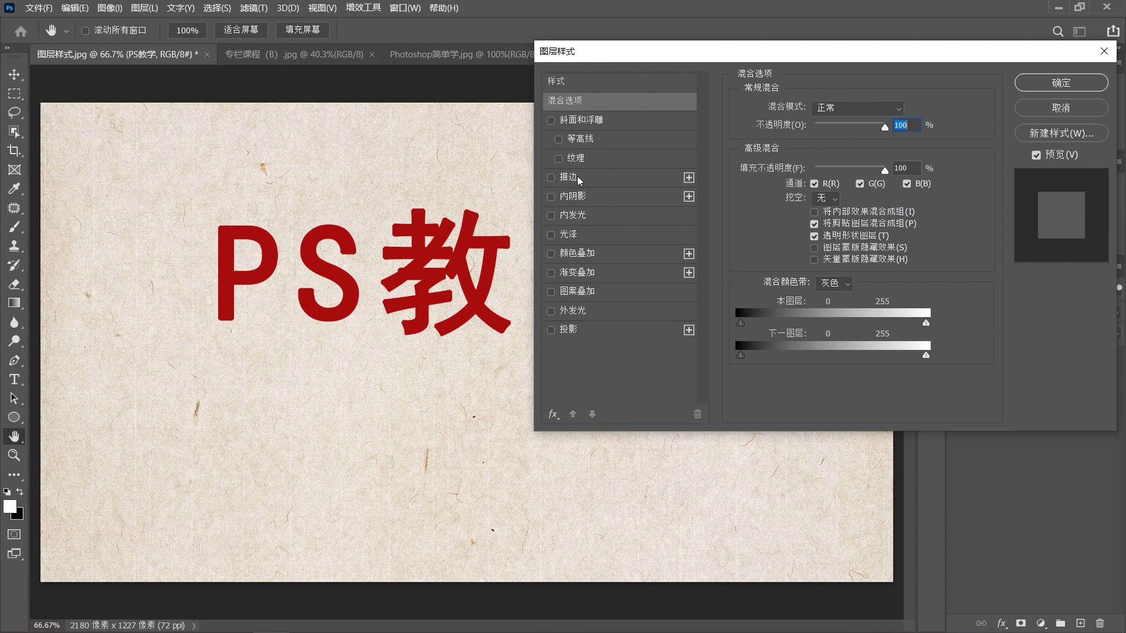
pyautogui.click(578, 179)
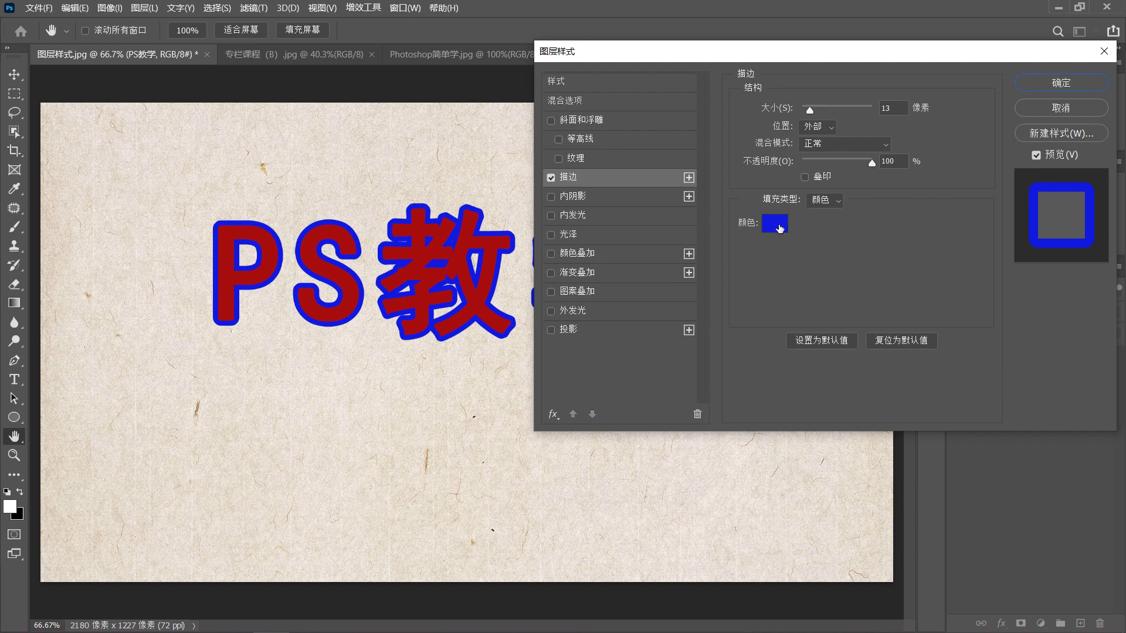
pyautogui.click(773, 229)
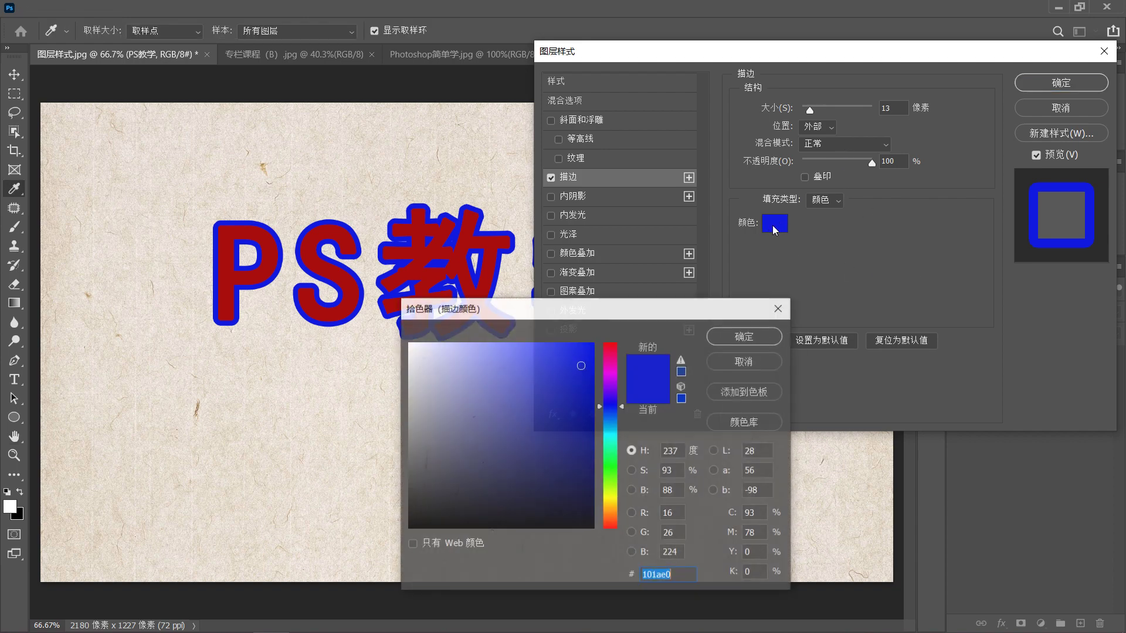
pyautogui.moveTo(428, 498); pyautogui.dragTo(387, 535)
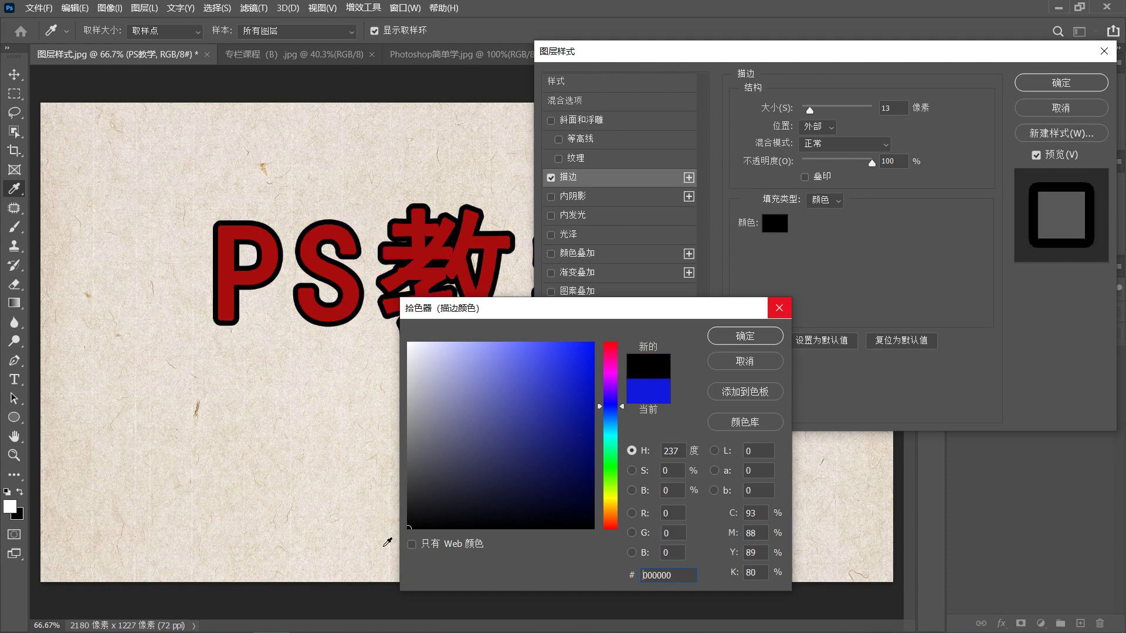
pyautogui.click(756, 338)
pyautogui.moveTo(810, 112); pyautogui.dragTo(810, 111)
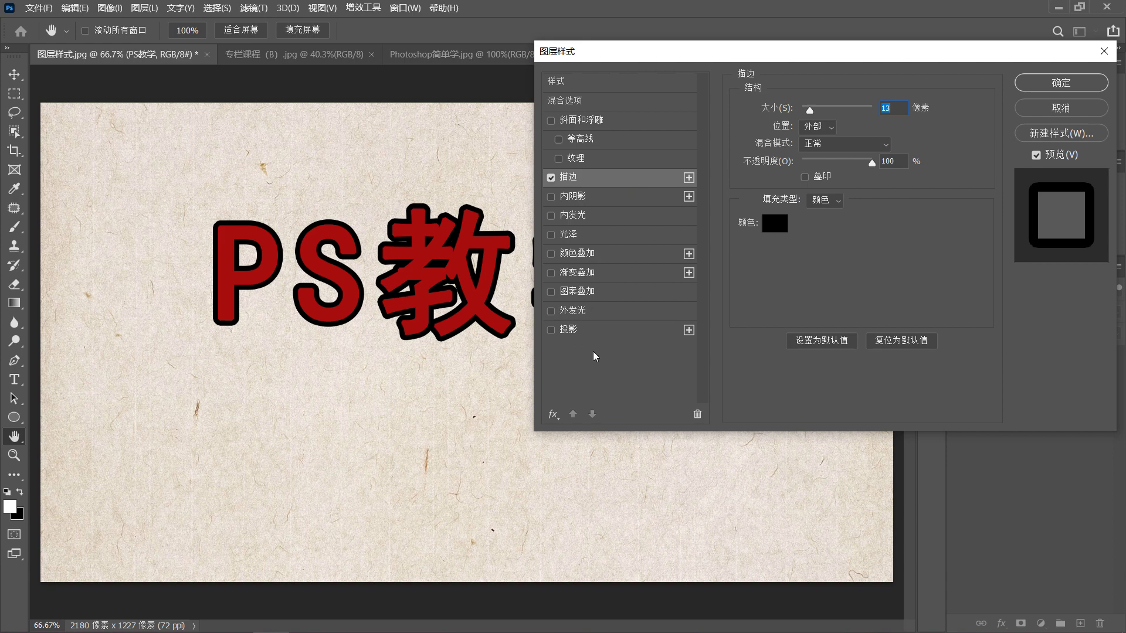
# Add an Outer Glow in Normal blend mode and apply the stroke and glow styles.
pyautogui.click(582, 316)
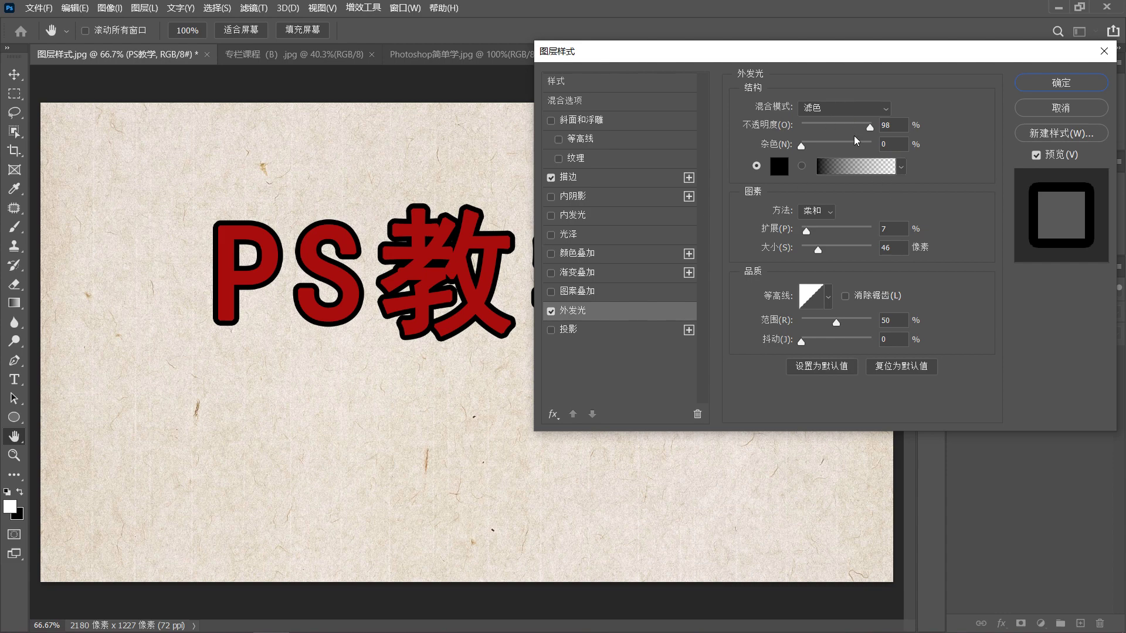
pyautogui.click(825, 109)
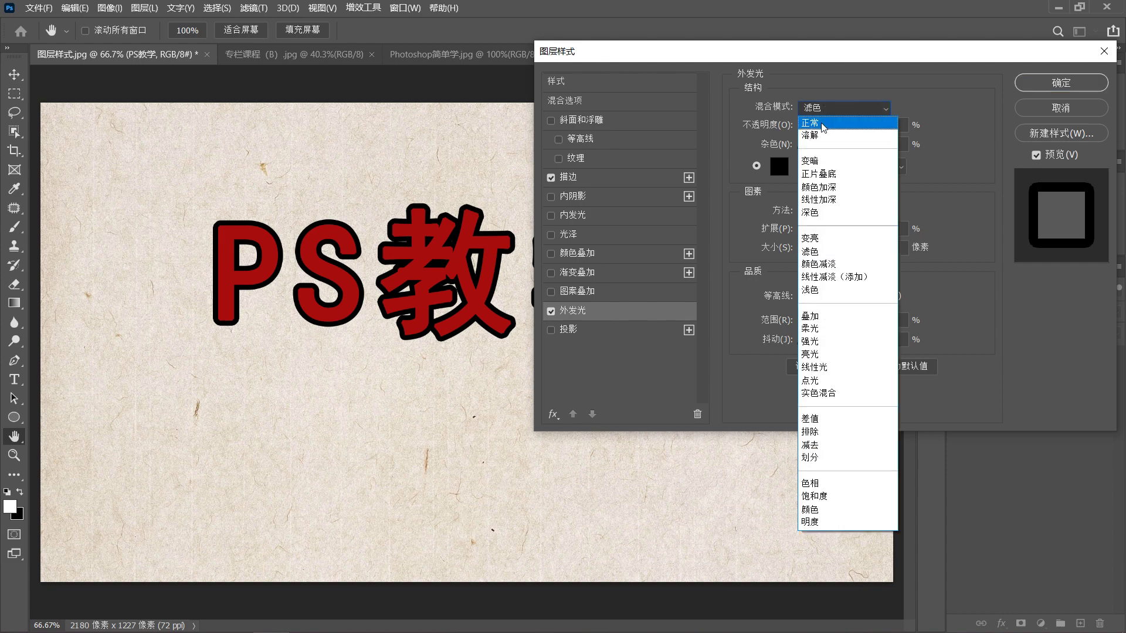
pyautogui.click(823, 123)
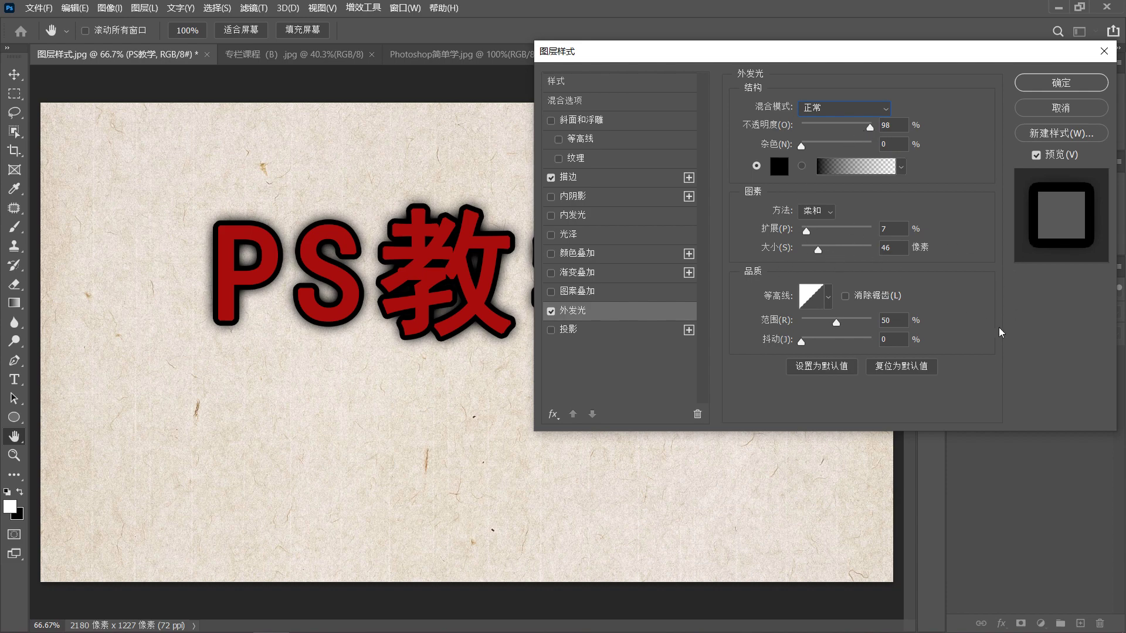
pyautogui.click(1061, 85)
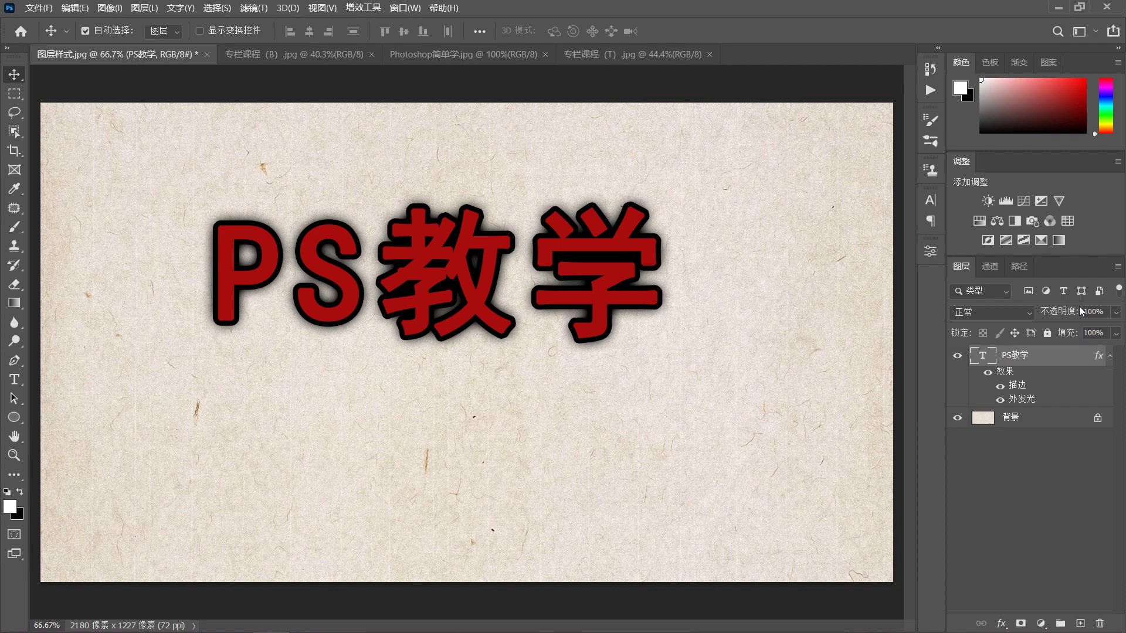
pyautogui.click(1117, 312)
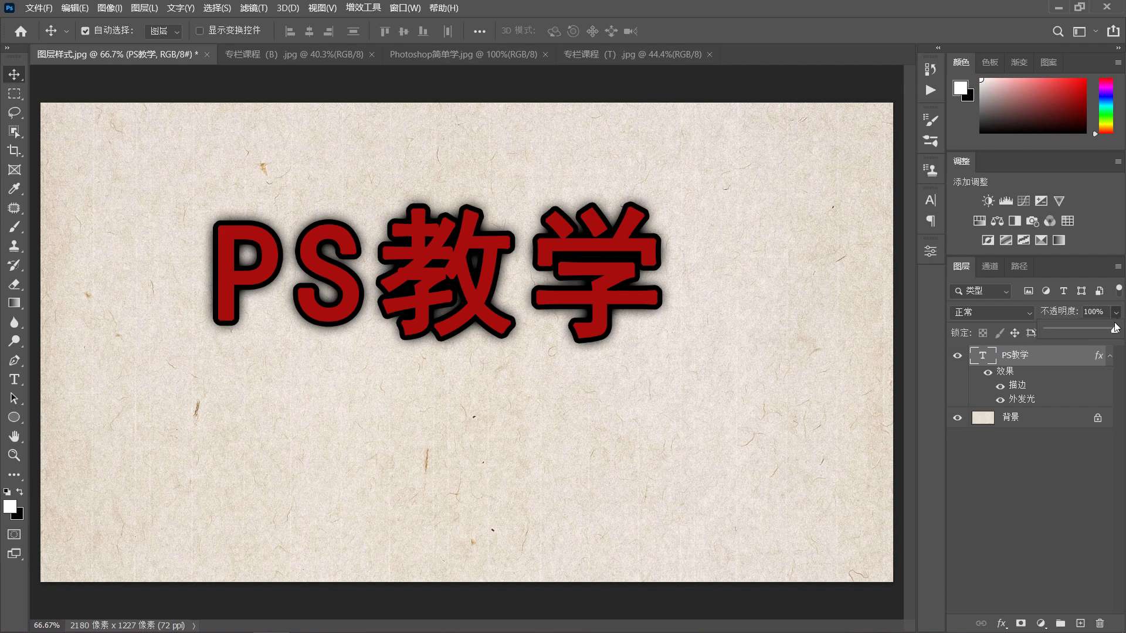
pyautogui.moveTo(1102, 329); pyautogui.dragTo(1081, 332)
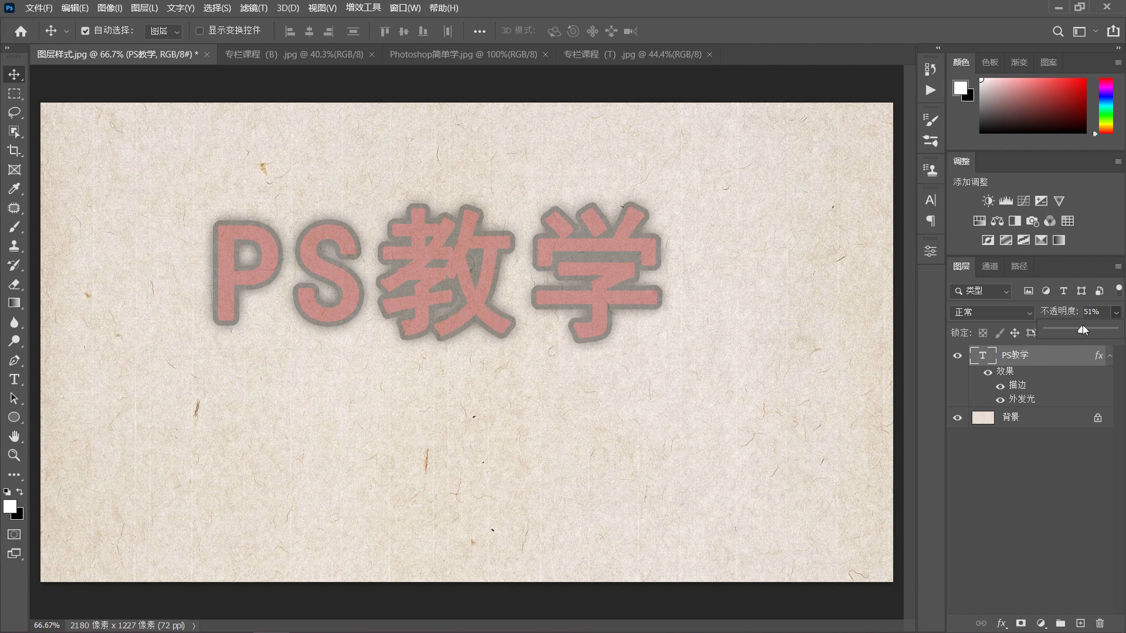
pyautogui.moveTo(1063, 329); pyautogui.dragTo(1117, 330)
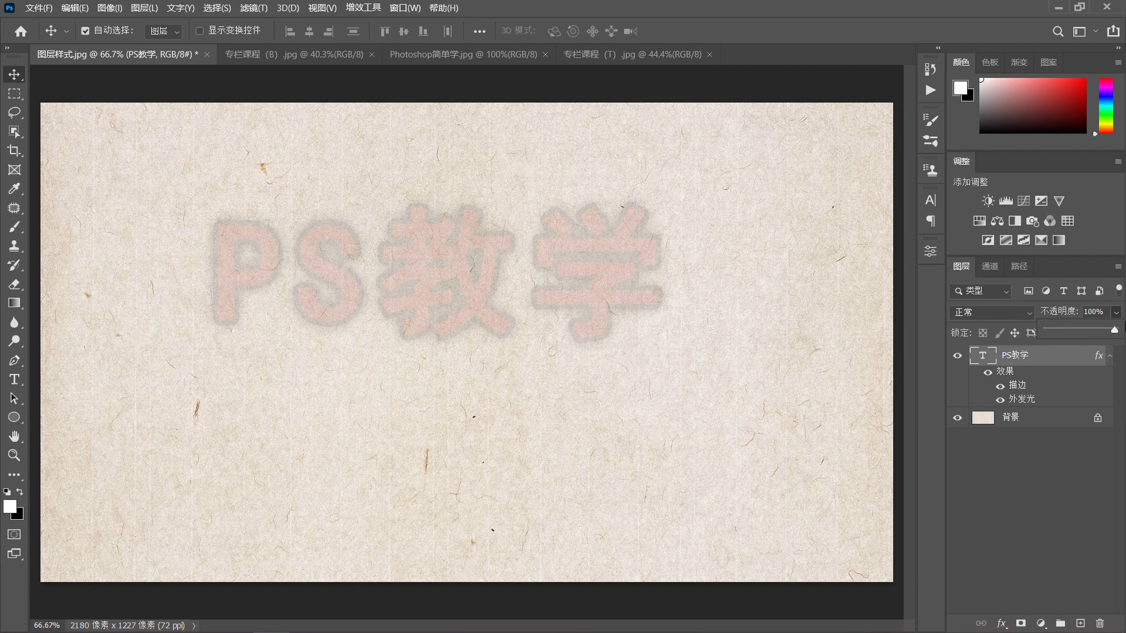
pyautogui.click(1064, 497)
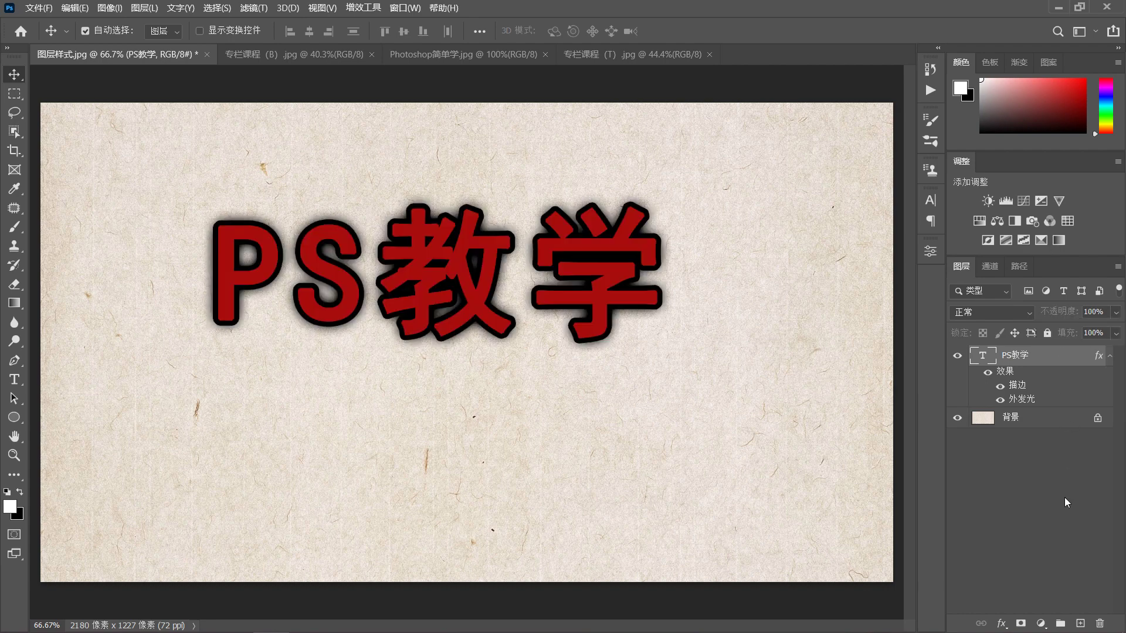
pyautogui.click(1045, 363)
# Lower the PS教学 layer's Fill to 0%, leaving only stroke and glow over the paper.
pyautogui.click(1116, 333)
pyautogui.moveTo(1115, 351); pyautogui.dragTo(1089, 352)
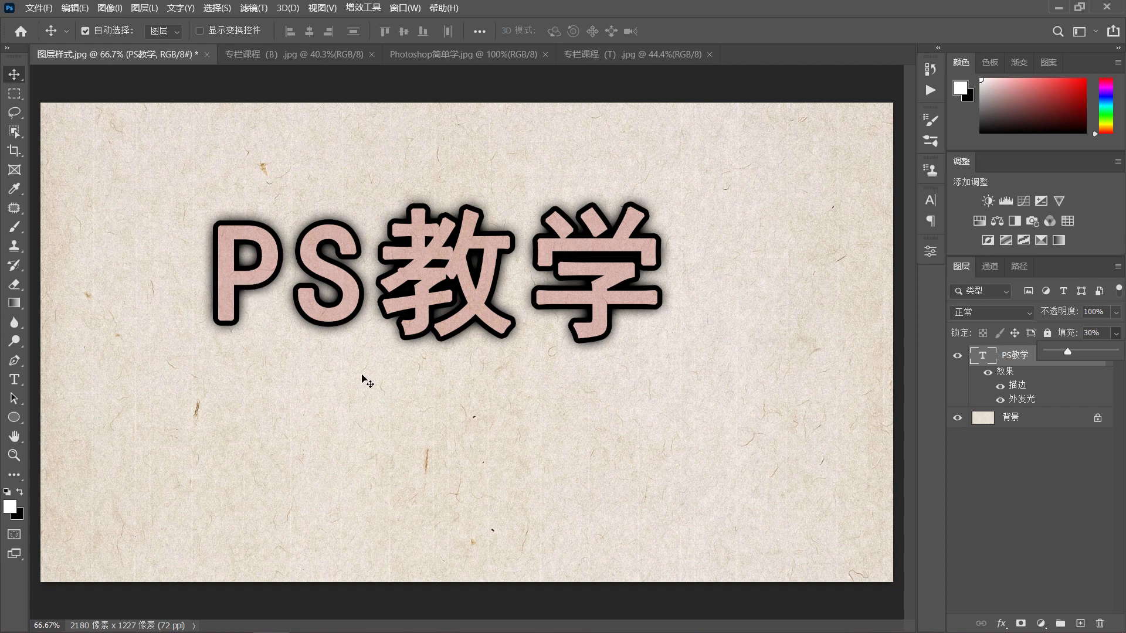
pyautogui.moveTo(1068, 351); pyautogui.dragTo(1025, 356)
pyautogui.click(1051, 523)
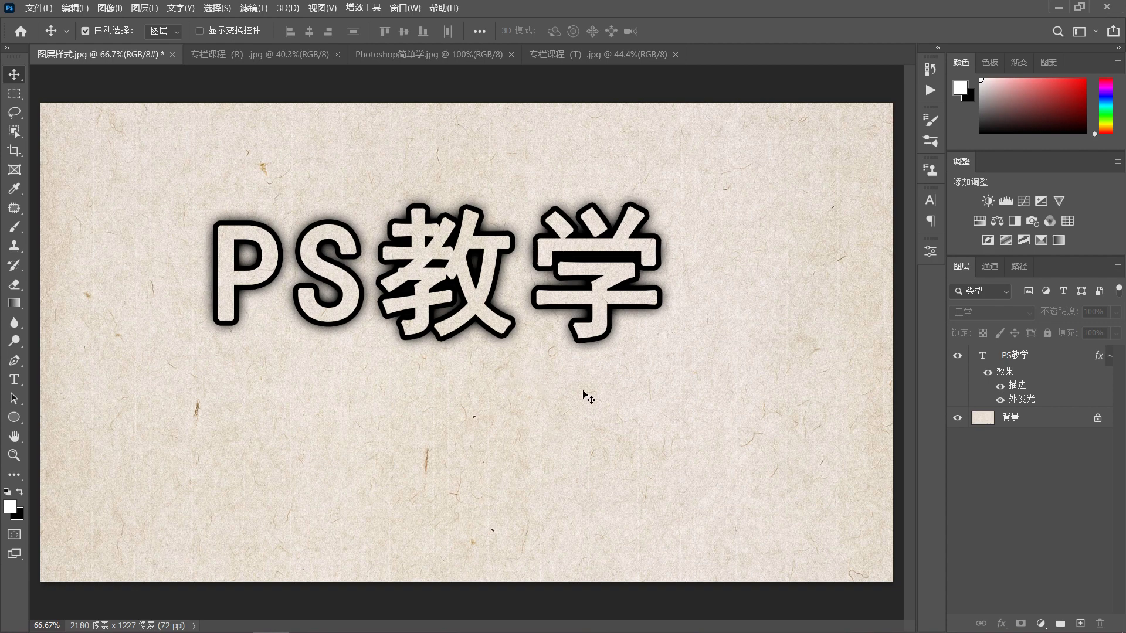
# Bring the Photoshop简单学.jpg poster to front and scroll down to its forest dinosaur photo.
pyautogui.click(412, 53)
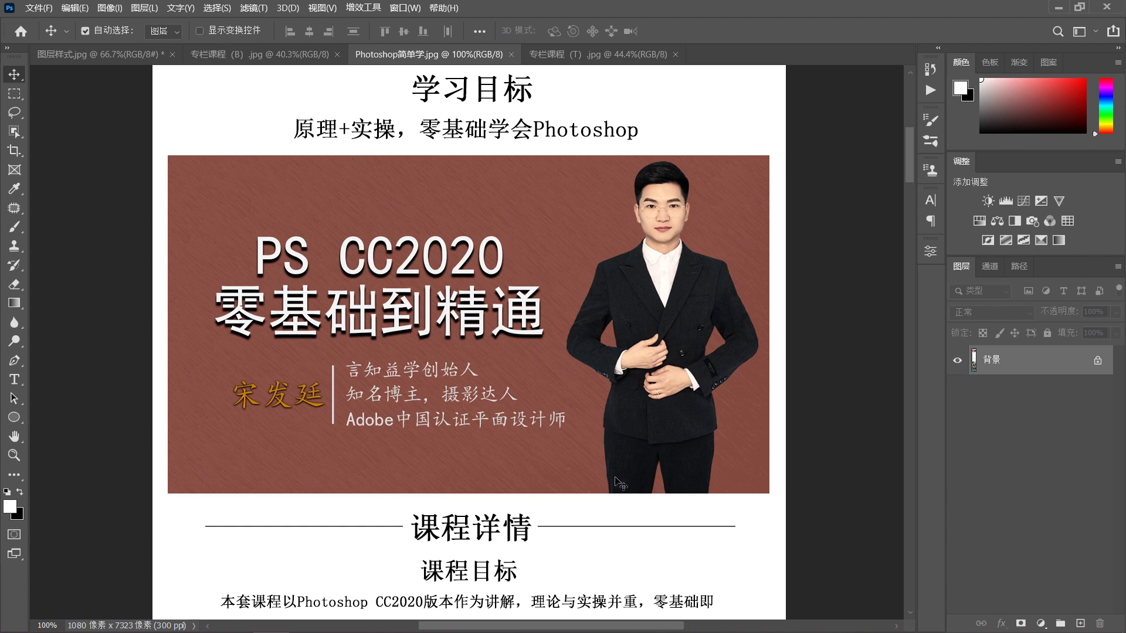
pyautogui.scroll(-2, 620, 484)
pyautogui.scroll(-6, 621, 484)
pyautogui.scroll(-3, 621, 484)
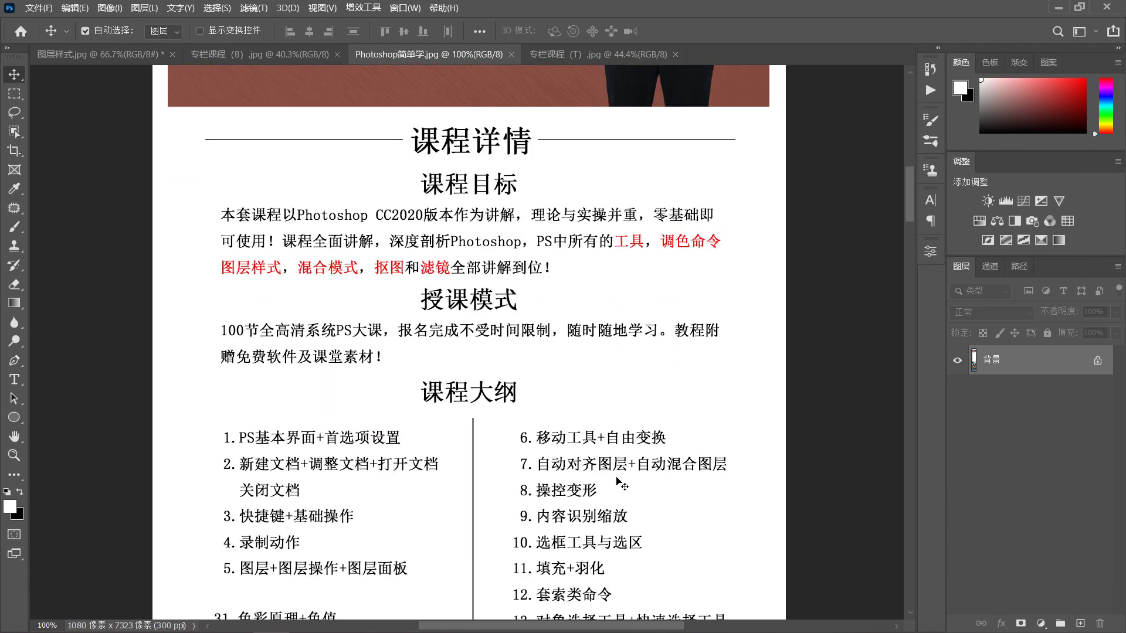
pyautogui.scroll(-5, 622, 485)
pyautogui.scroll(-5, 623, 485)
pyautogui.scroll(-2, 631, 506)
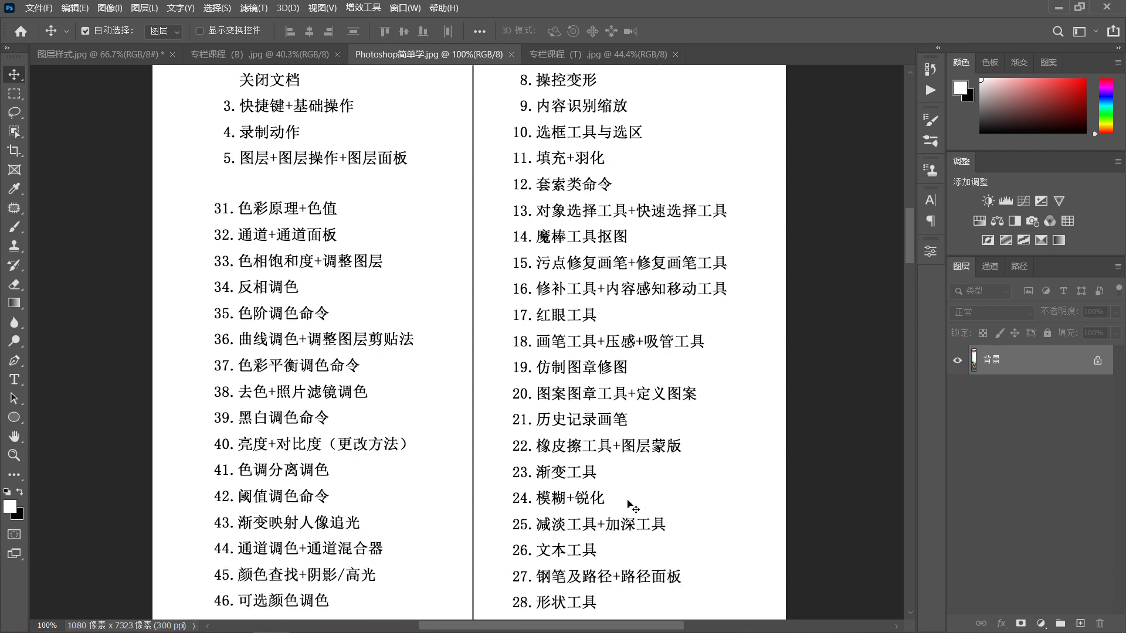
pyautogui.scroll(-2, 633, 507)
pyautogui.scroll(-5, 586, 505)
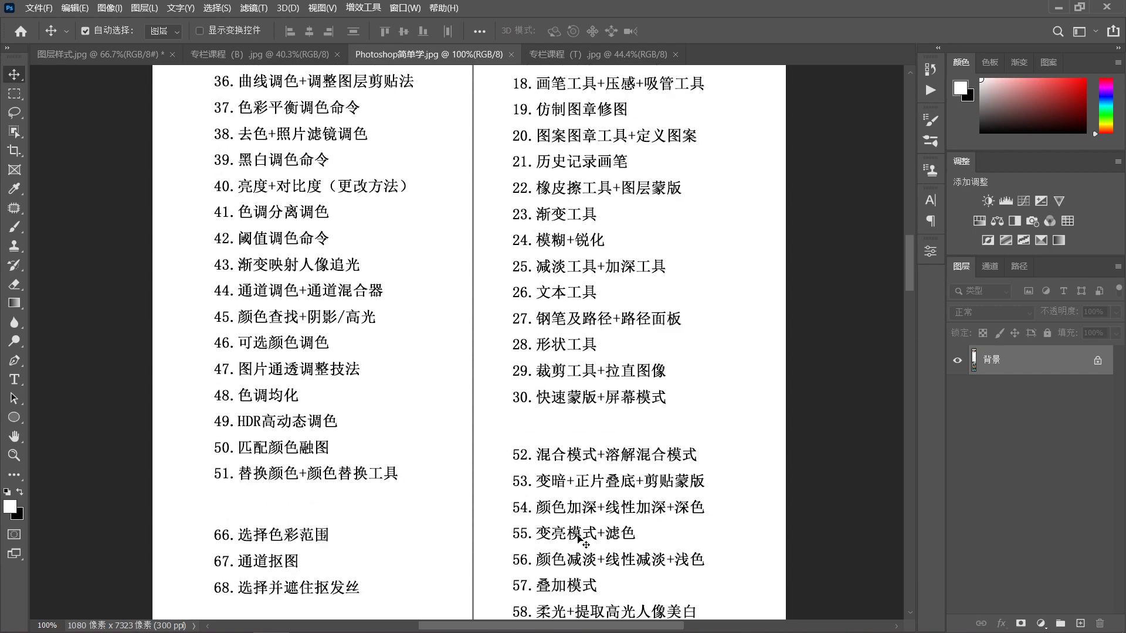
pyautogui.scroll(-7, 592, 528)
pyautogui.scroll(-3, 609, 554)
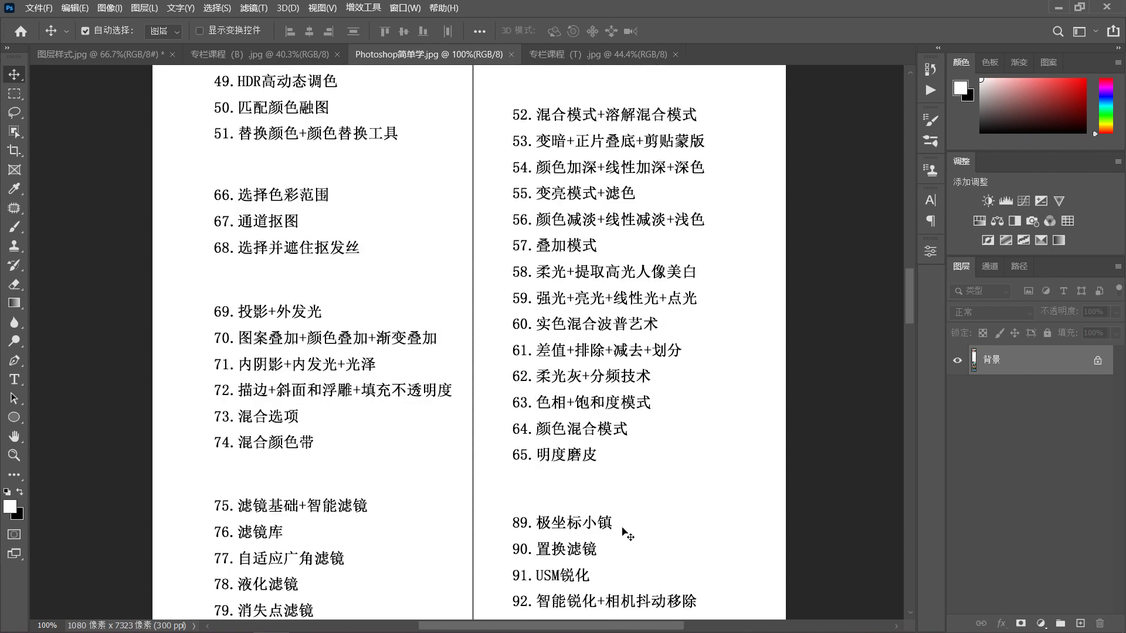
pyautogui.scroll(-3, 623, 531)
pyautogui.scroll(-5, 623, 531)
pyautogui.scroll(-6, 626, 533)
pyautogui.scroll(-4, 626, 533)
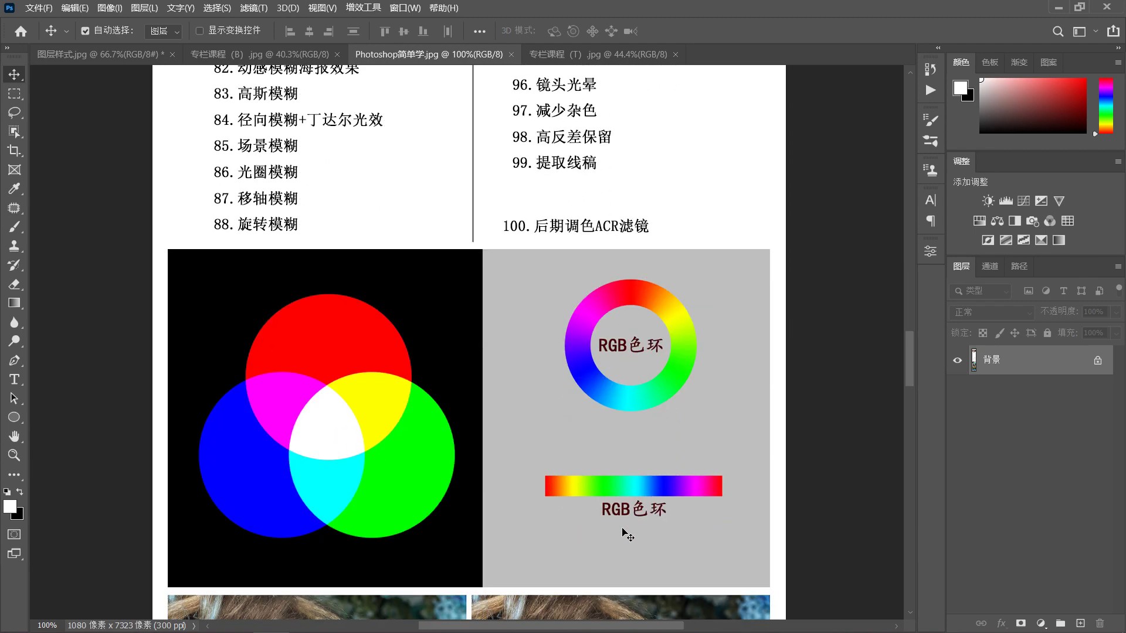
pyautogui.scroll(-4, 626, 534)
pyautogui.scroll(-4, 626, 533)
pyautogui.scroll(-4, 625, 537)
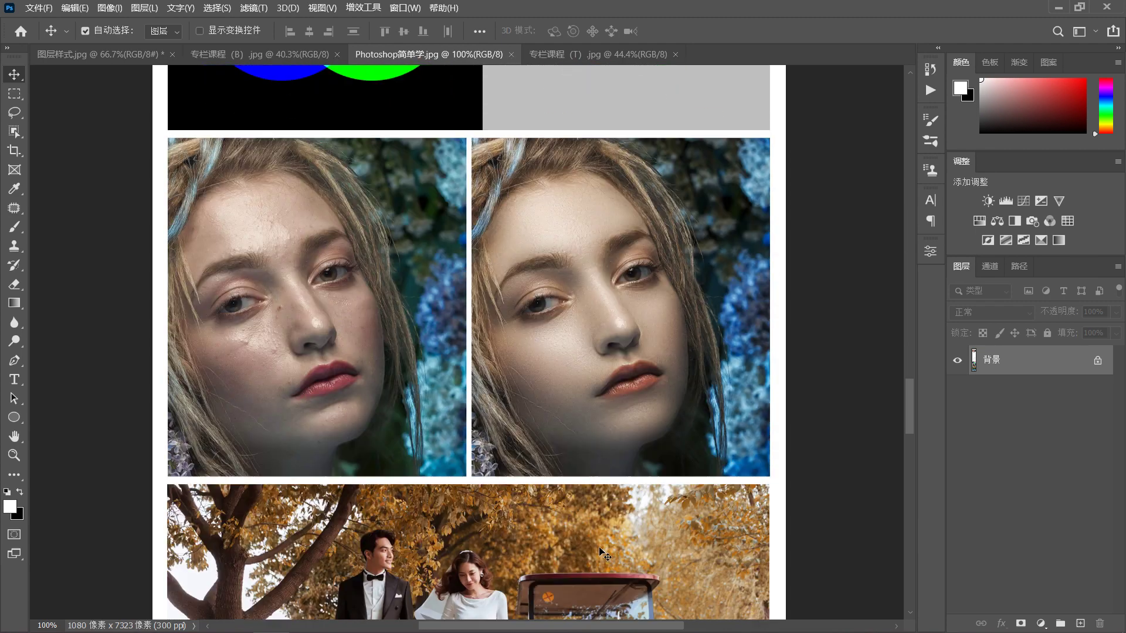
pyautogui.scroll(-4, 619, 545)
pyautogui.scroll(-4, 613, 553)
pyautogui.scroll(-2, 575, 527)
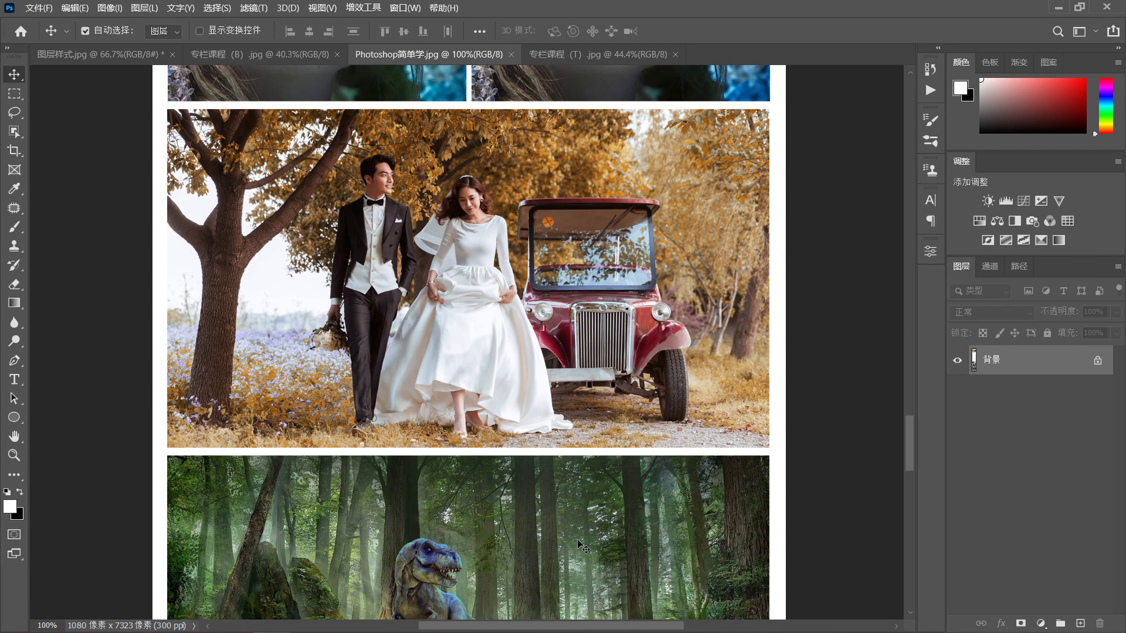
pyautogui.scroll(-4, 577, 536)
pyautogui.scroll(-1, 581, 545)
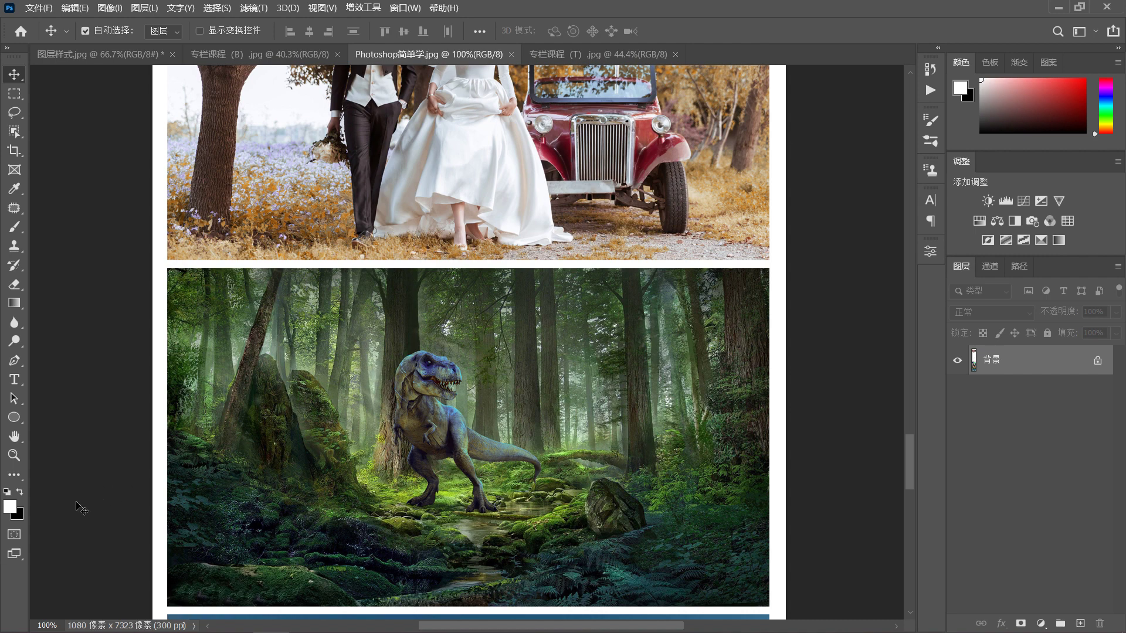
pyautogui.scroll(-1, 265, 538)
pyautogui.scroll(-1, 265, 538)
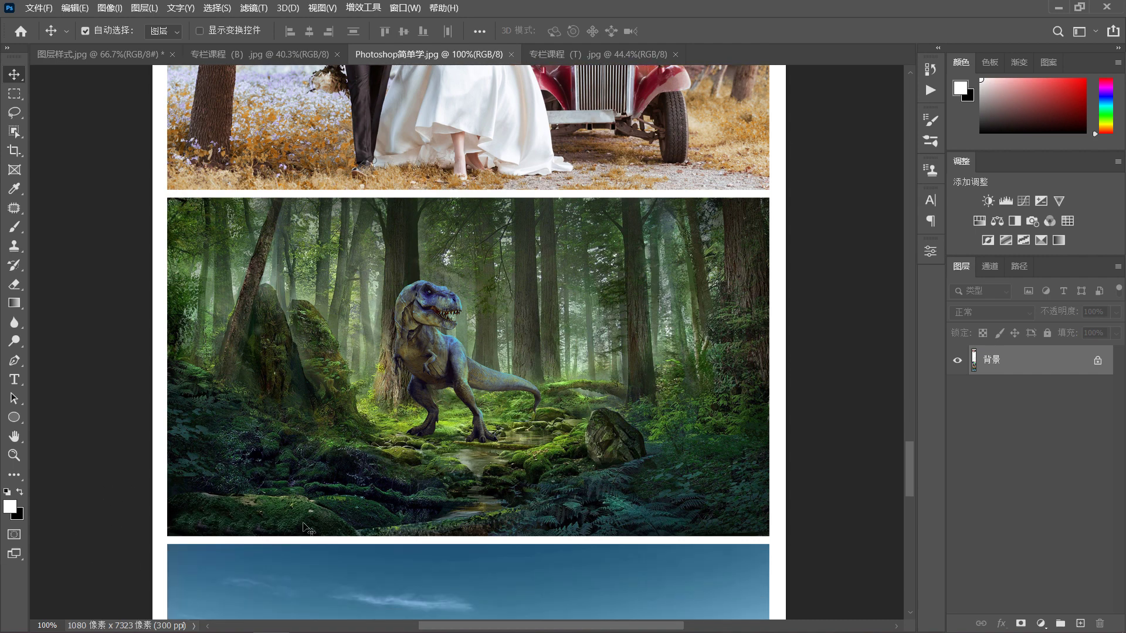